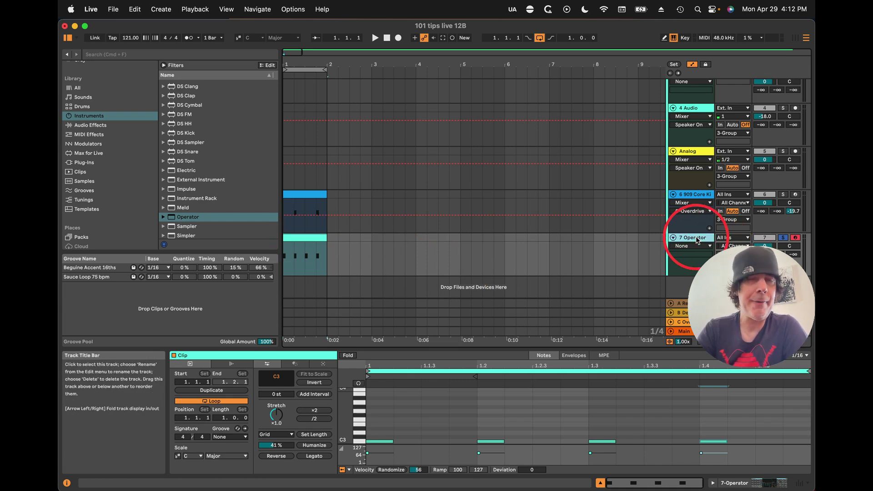
Start the loop playing so the Operator track can be heard
key("space")
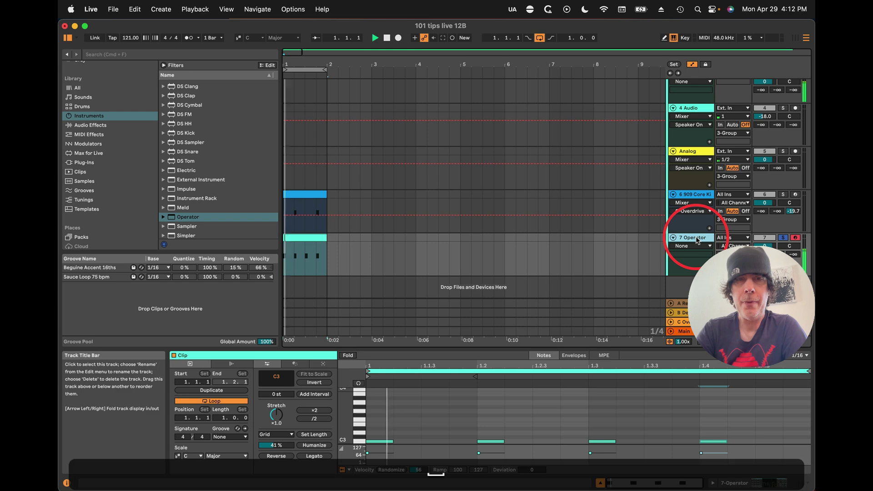
Switch oscillator A to Fixed frequency mode, tuned to about 87.6 Hz
left_click(690, 238)
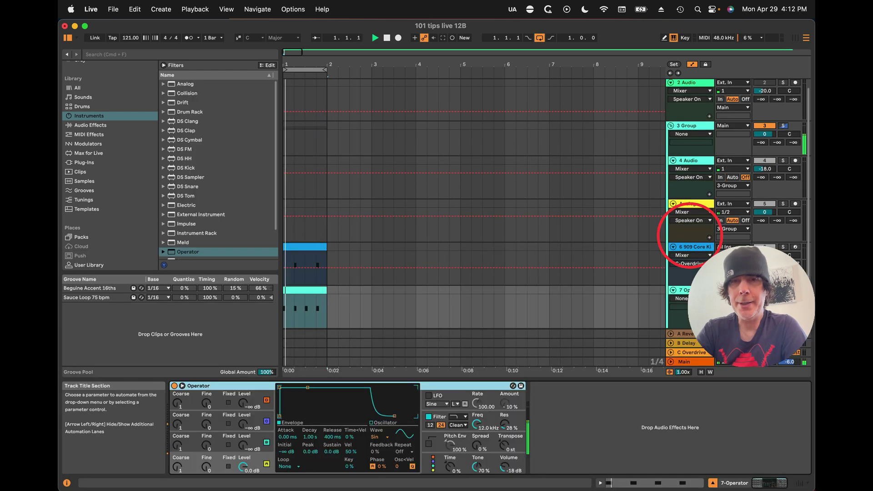
key("space")
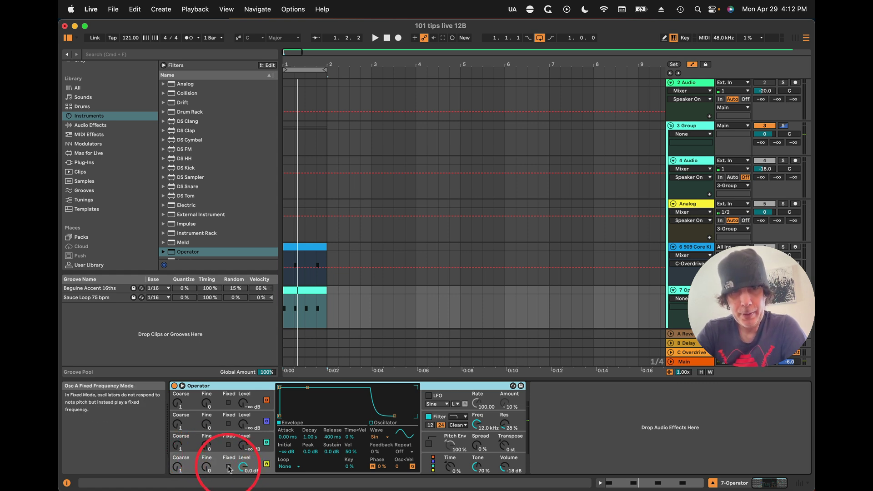
left_click(228, 467)
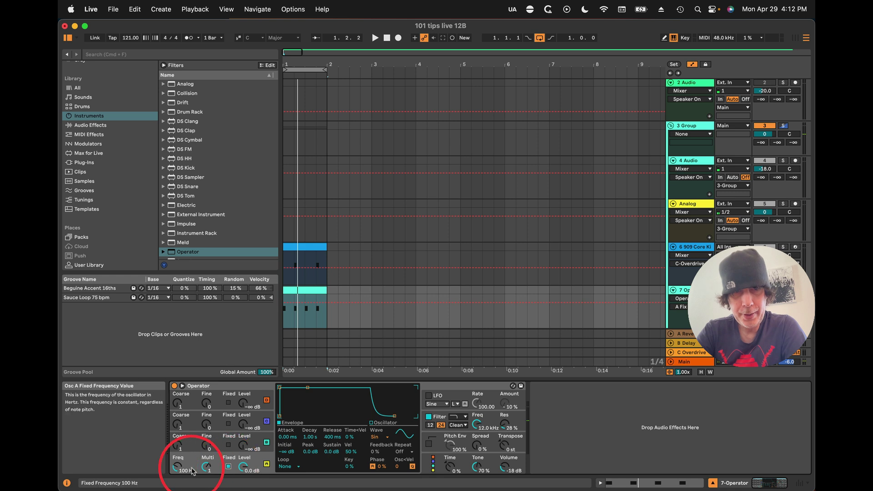
key("space")
left_click_drag(178, 468, 178, 467)
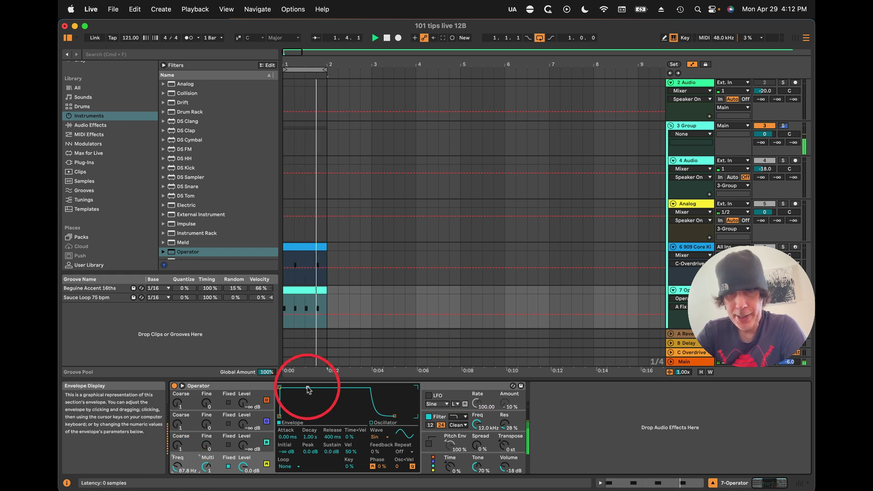
Cut the amplitude envelope's decay from 1 second to about 171 ms
left_click_drag(307, 388, 300, 416)
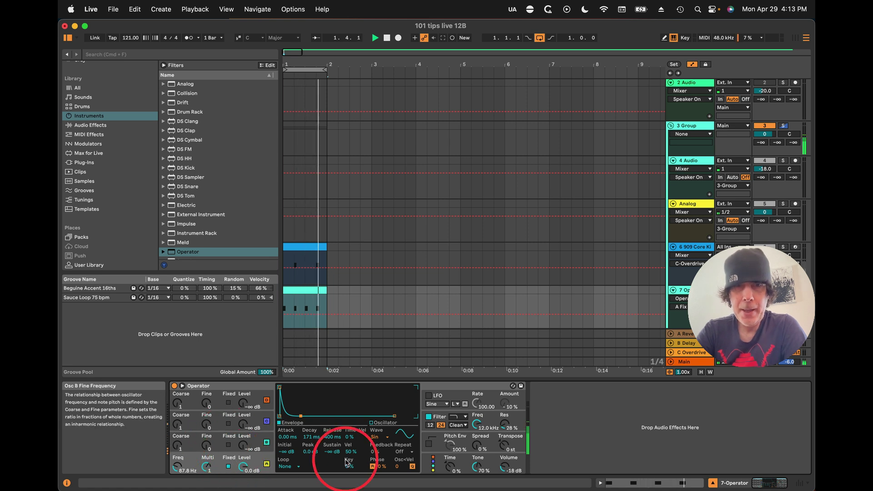
Turn on the pitch envelope with a +48 st peak and 7.64 ms decay
left_click(436, 442)
left_click(430, 445)
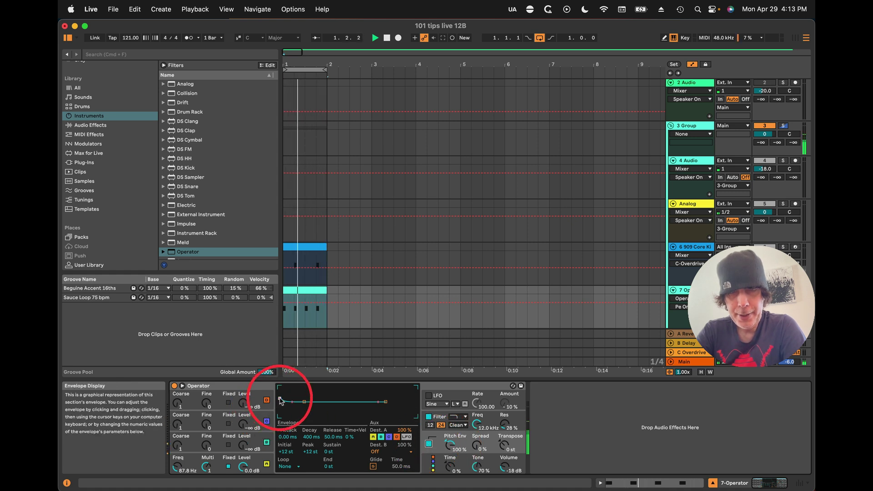
left_click_drag(279, 399, 280, 389)
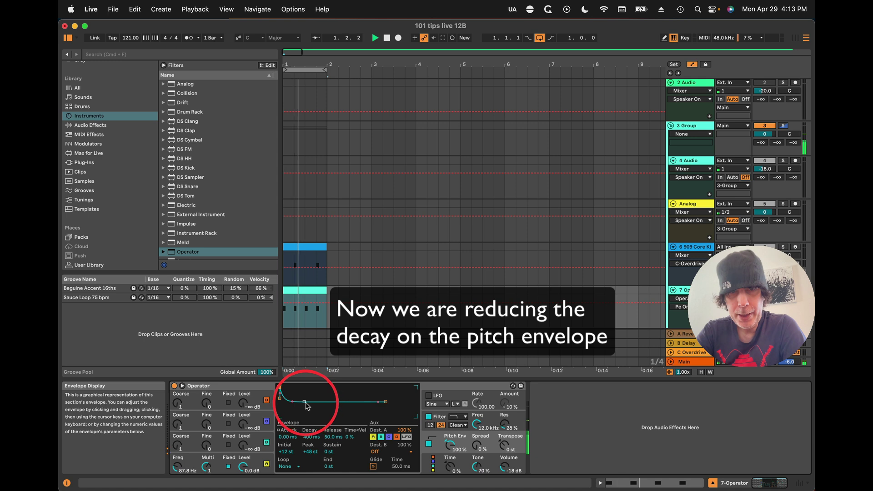
left_click_drag(304, 405, 293, 404)
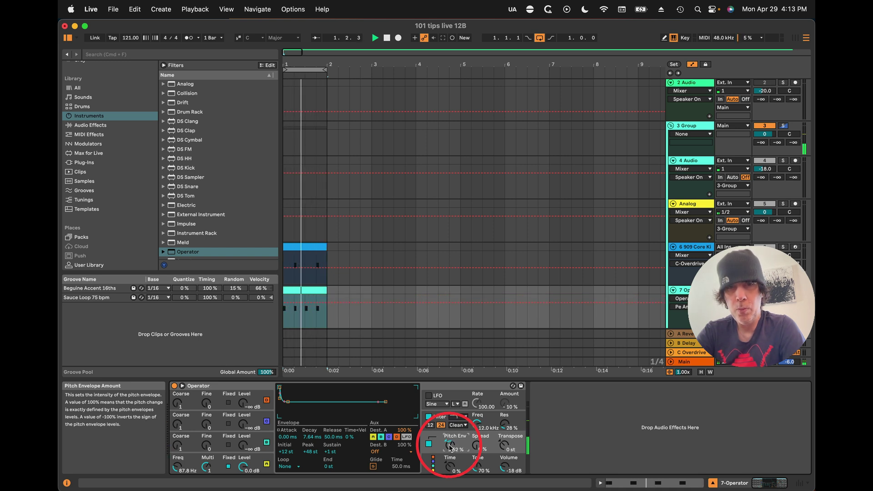
Stop the transport with the pitch envelope amount left at 44%
key("space")
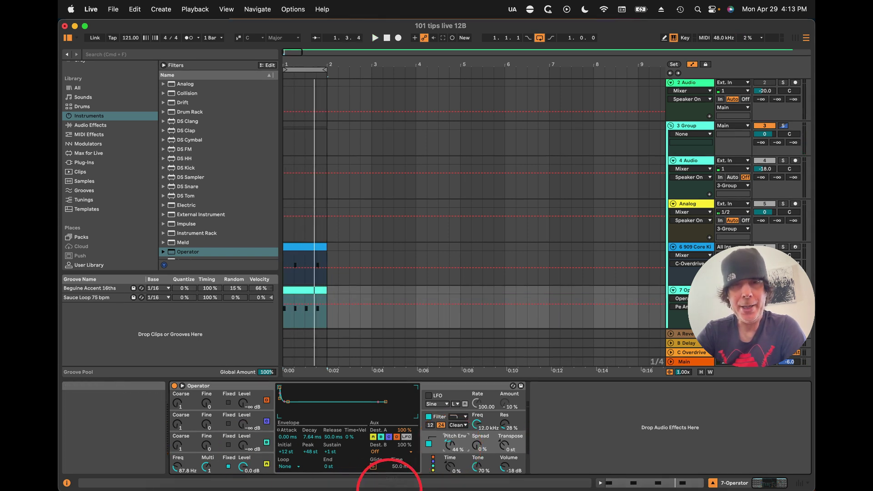